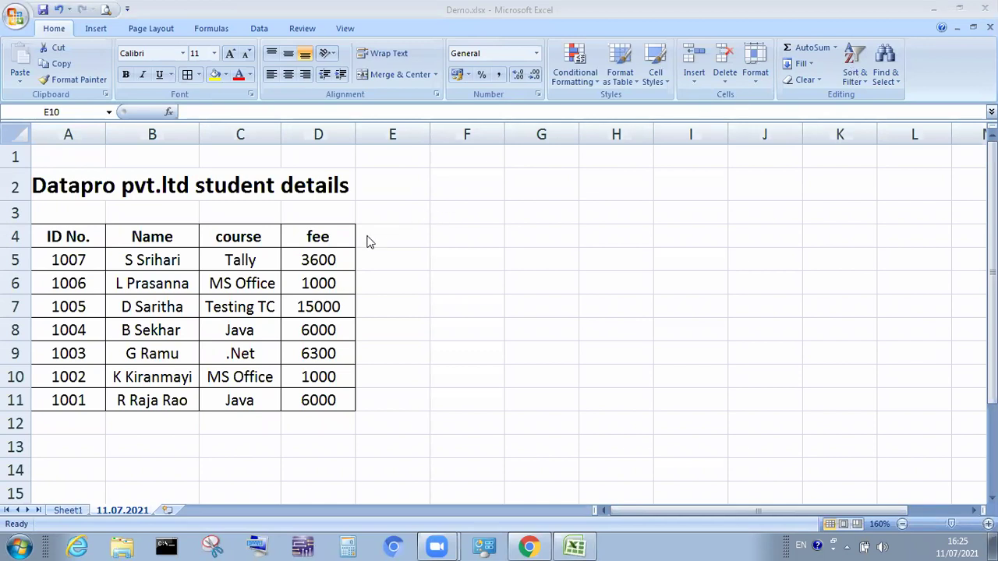
# Turn on filtering for the Datapro student details table
pyautogui.click(160, 326)
pyautogui.click(160, 326)
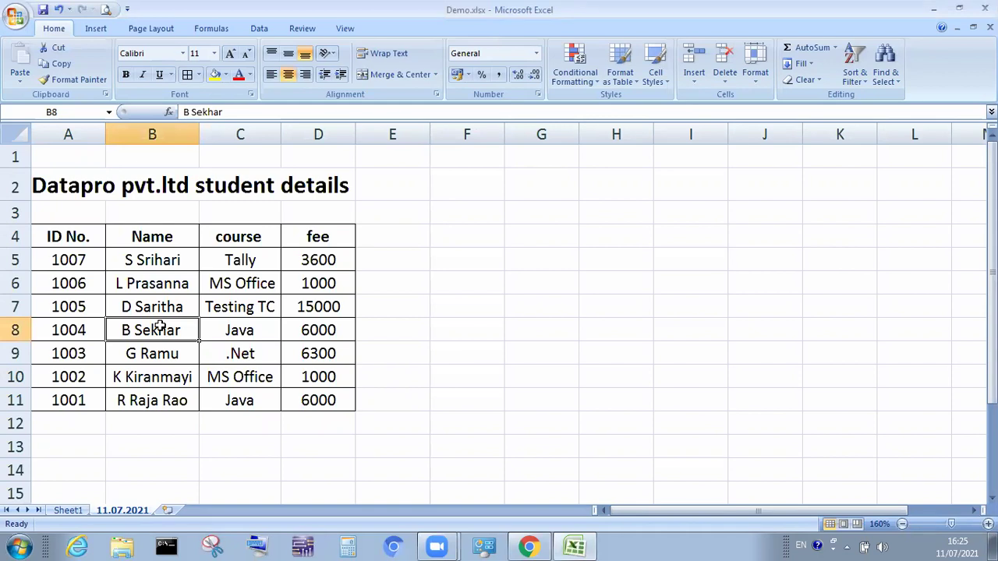
pyautogui.click(849, 73)
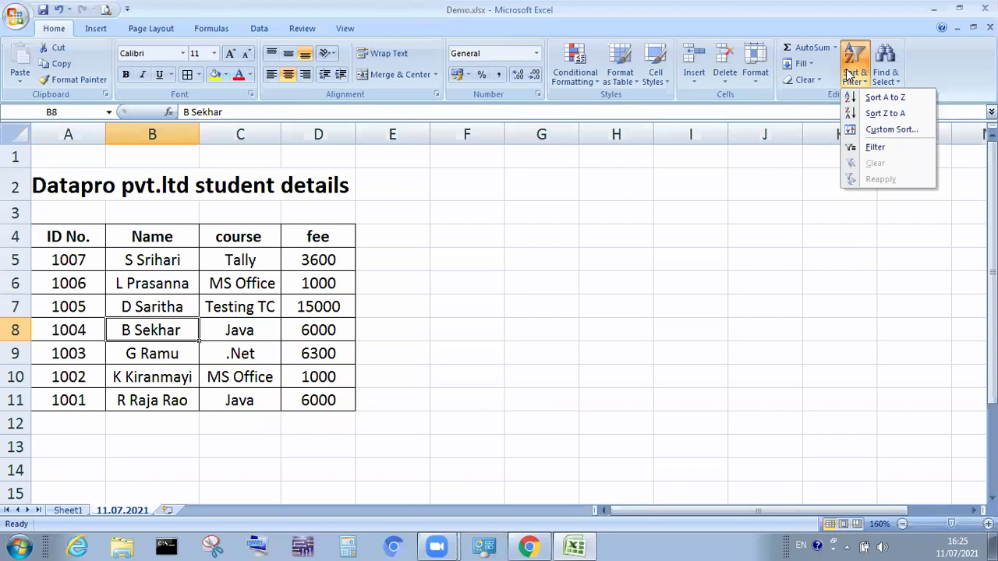
pyautogui.click(874, 148)
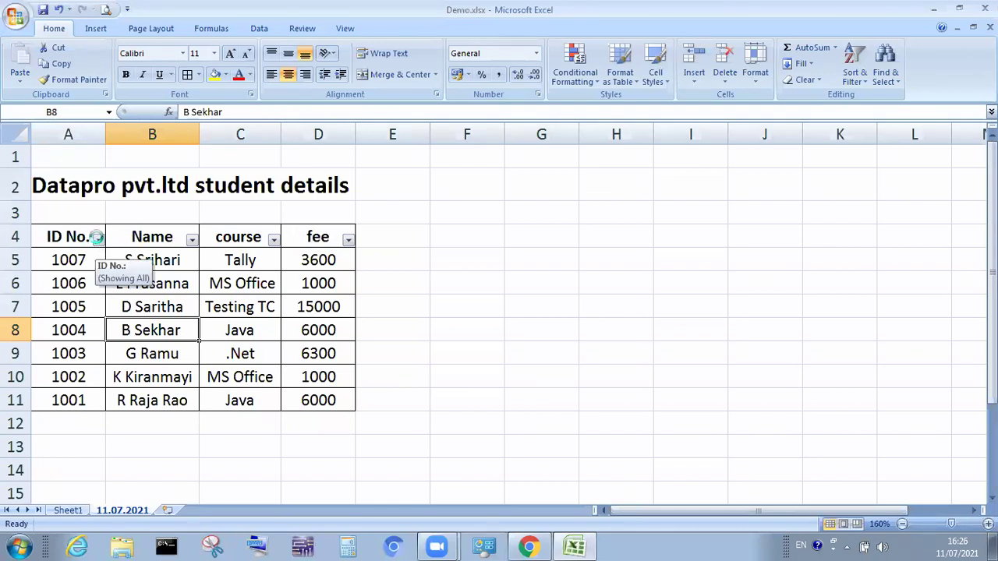
# Examine the filter options offered for the ID No., Name, course and fee columns
pyautogui.click(99, 239)
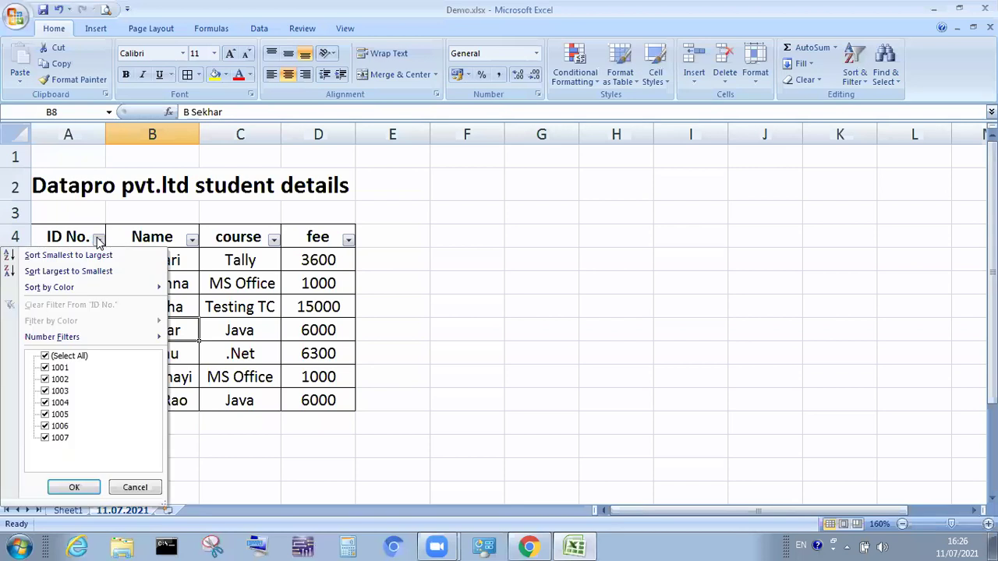
pyautogui.click(191, 244)
pyautogui.click(191, 240)
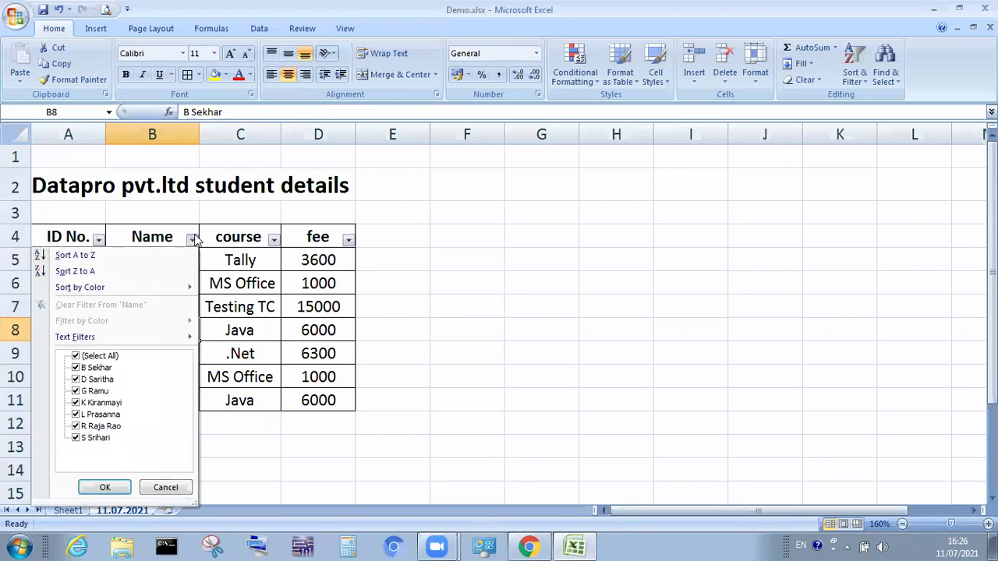
pyautogui.click(275, 241)
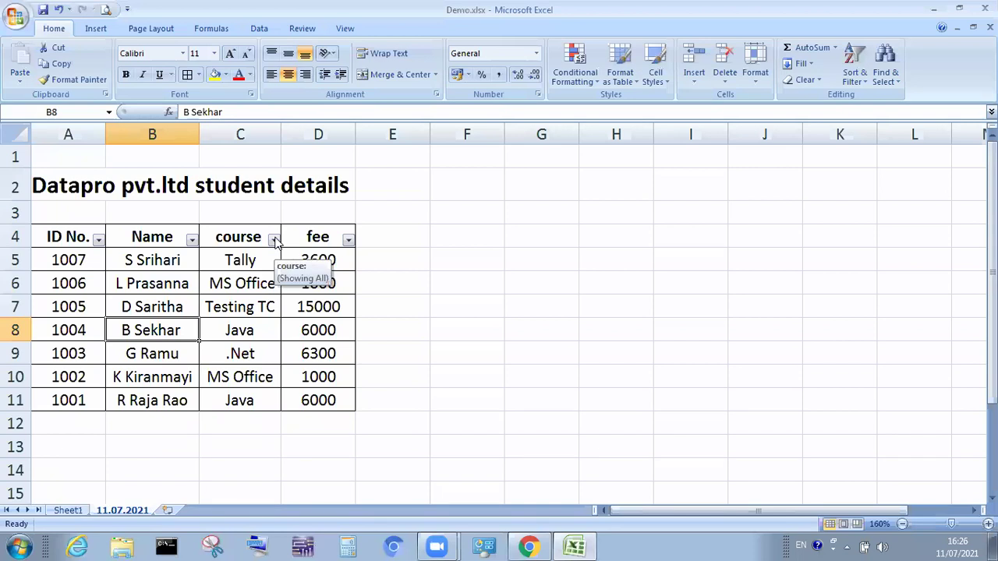
pyautogui.click(274, 241)
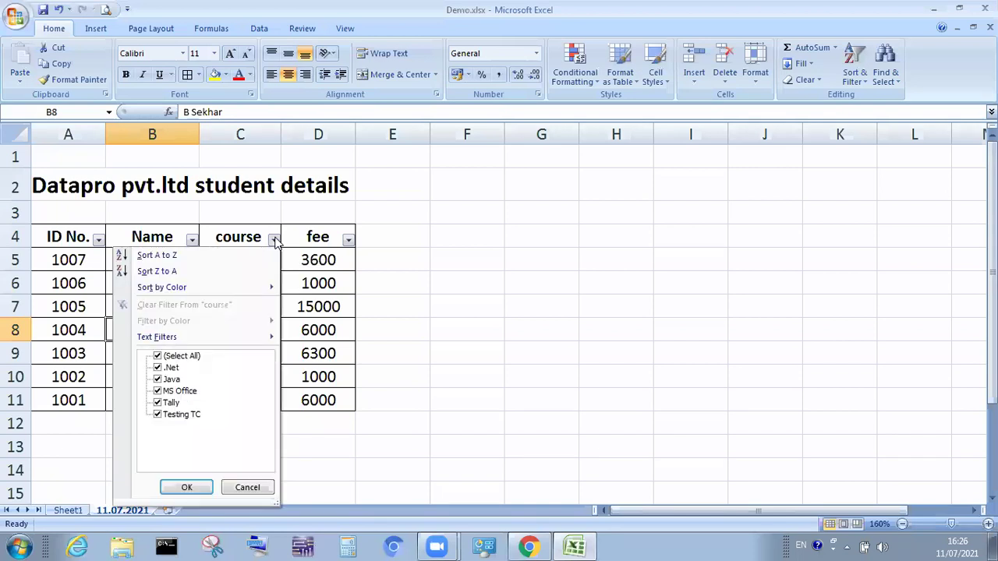
pyautogui.click(349, 240)
pyautogui.click(349, 240)
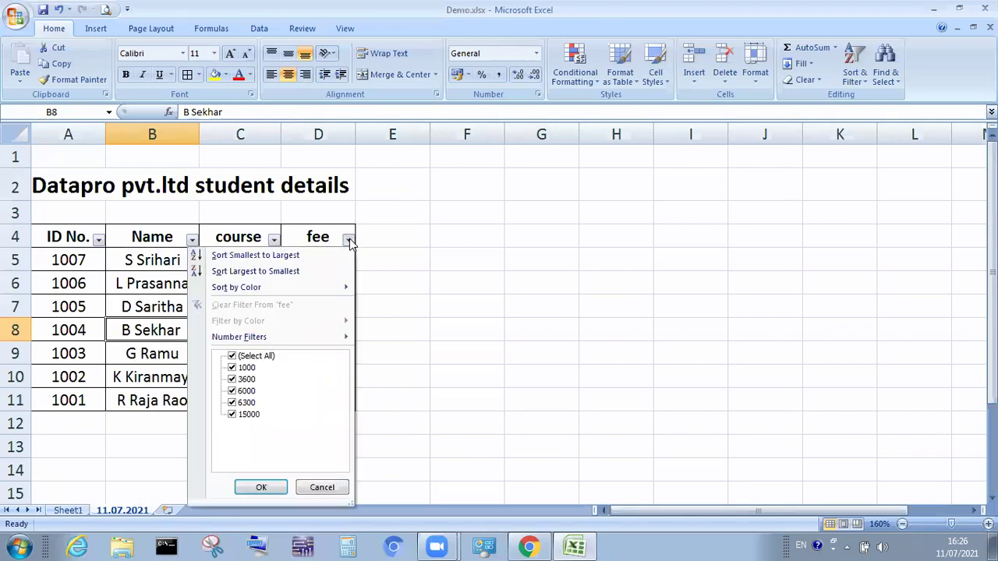
pyautogui.click(395, 245)
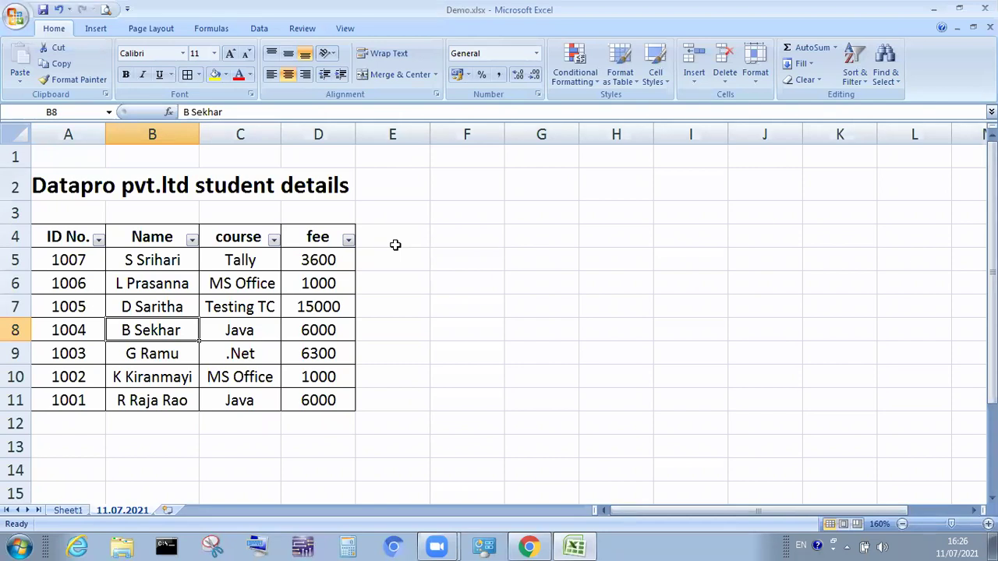
# Filter the course column to show only Java students
pyautogui.click(273, 240)
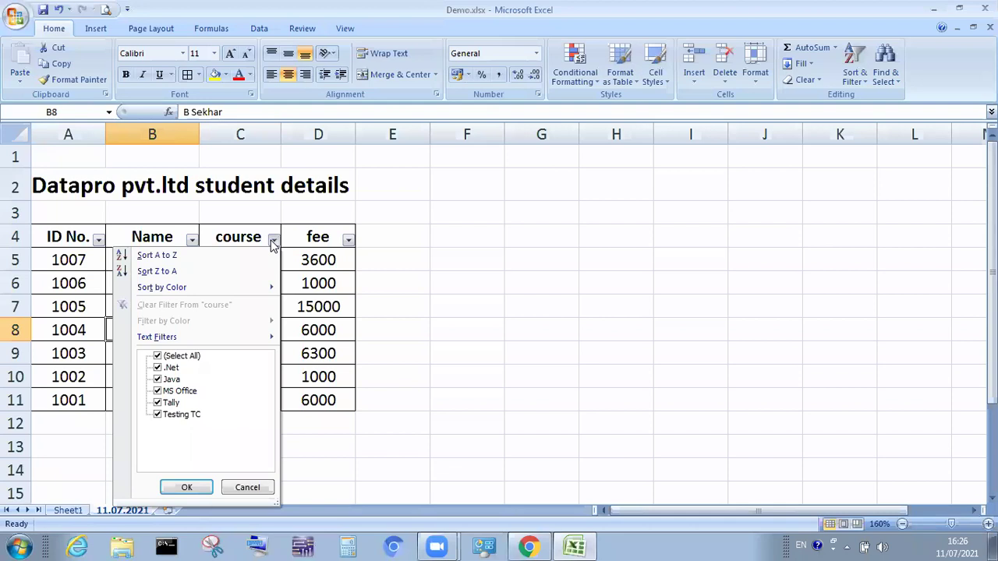
pyautogui.click(157, 356)
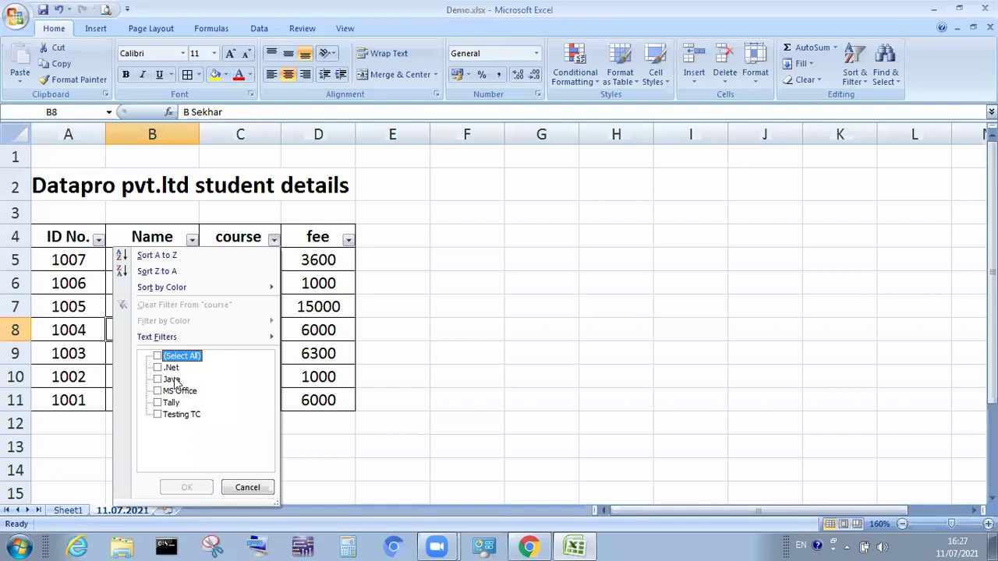
pyautogui.click(157, 380)
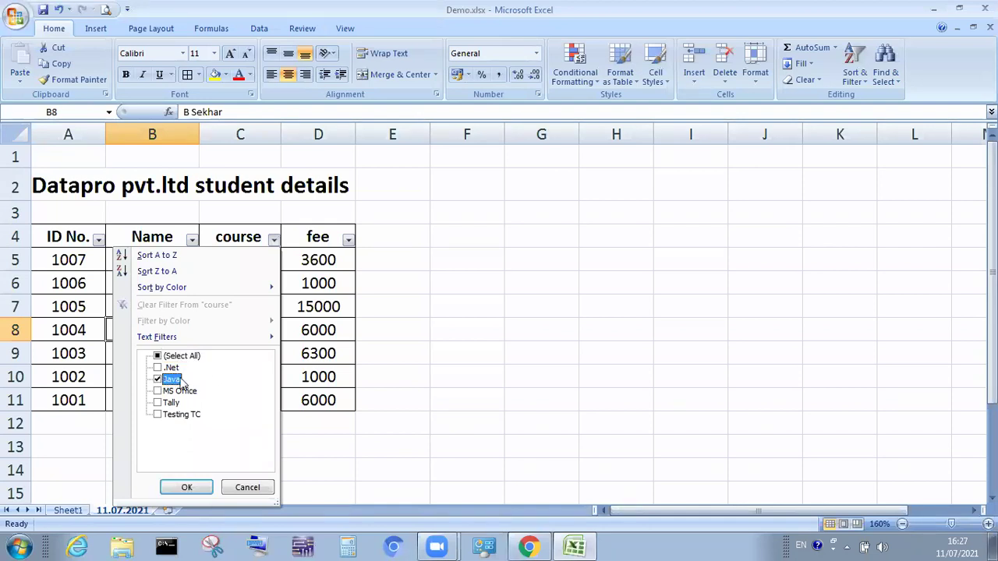
pyautogui.click(186, 488)
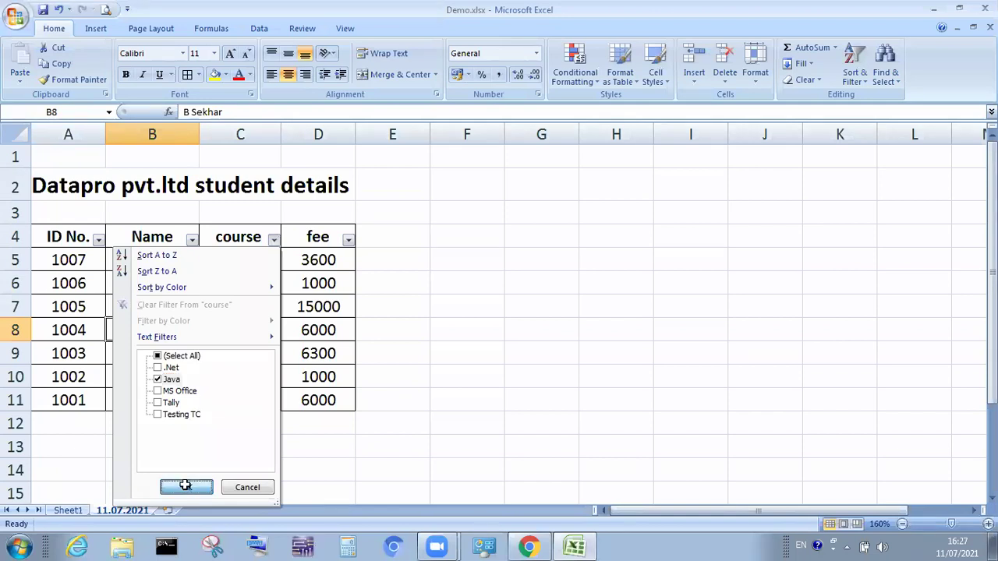
pyautogui.click(335, 404)
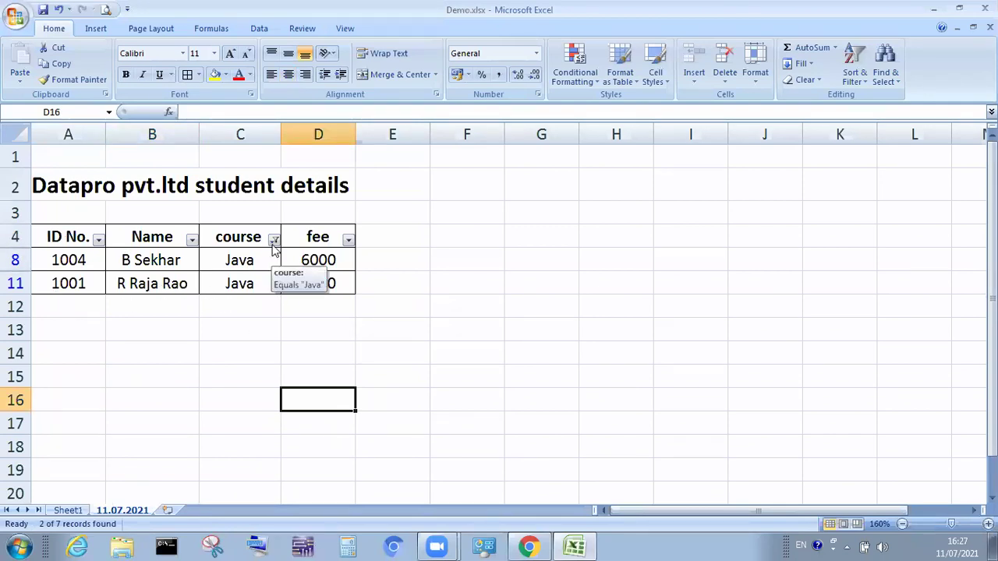
# Change the course filter from Java to only .Net
pyautogui.click(274, 241)
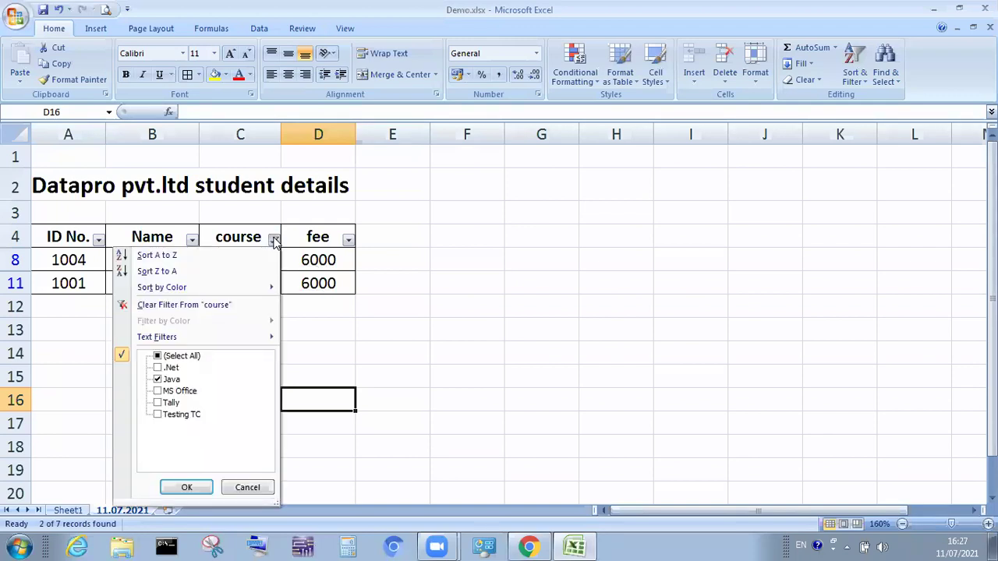
pyautogui.click(161, 381)
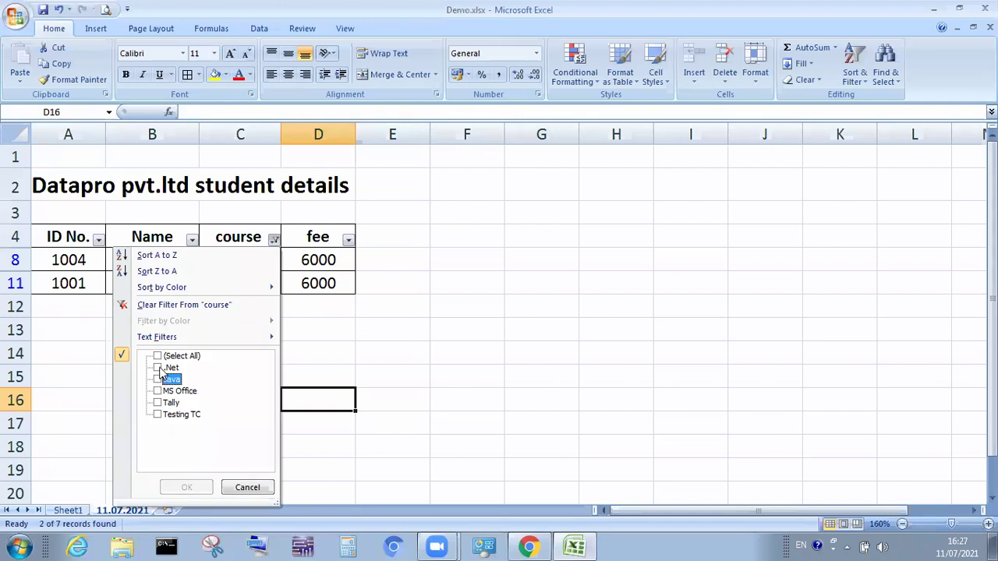
pyautogui.click(159, 368)
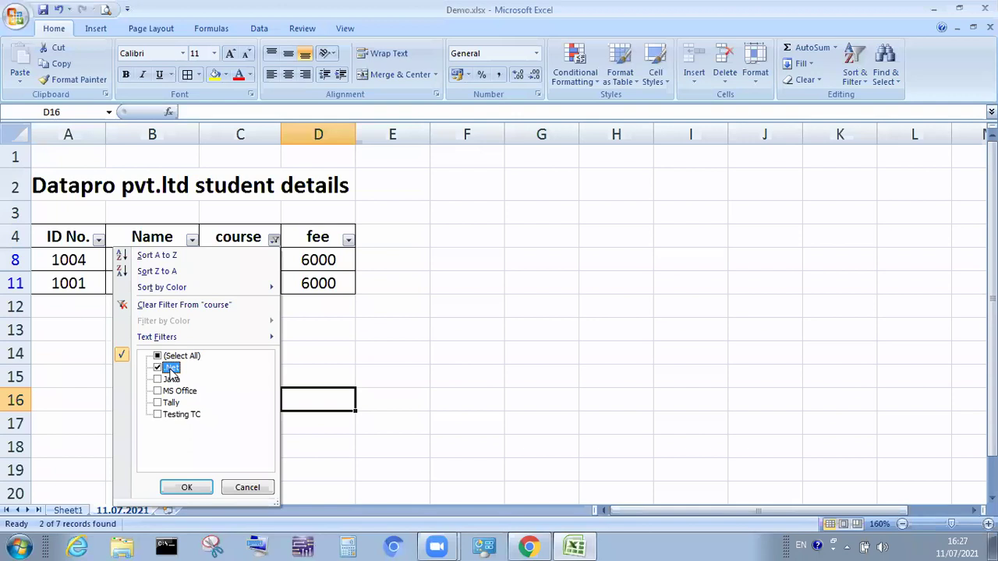
pyautogui.click(185, 486)
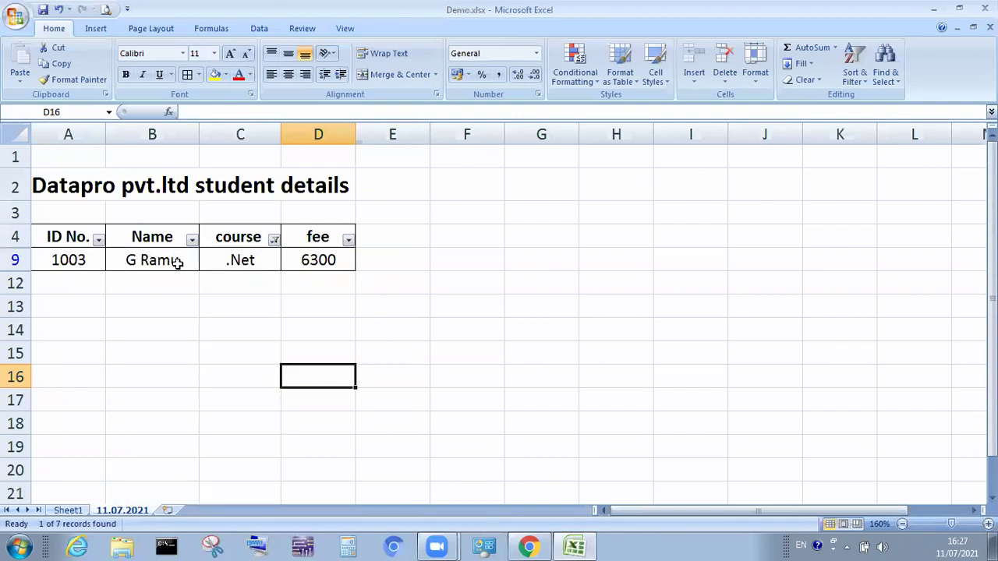
# Switch the course filter from .Net to only MS Office
pyautogui.click(274, 241)
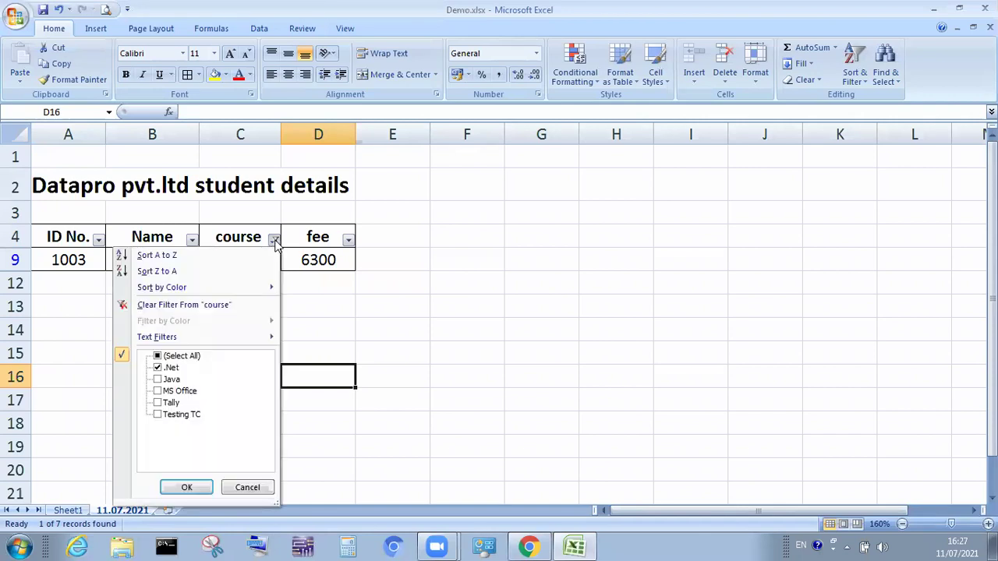
pyautogui.click(158, 368)
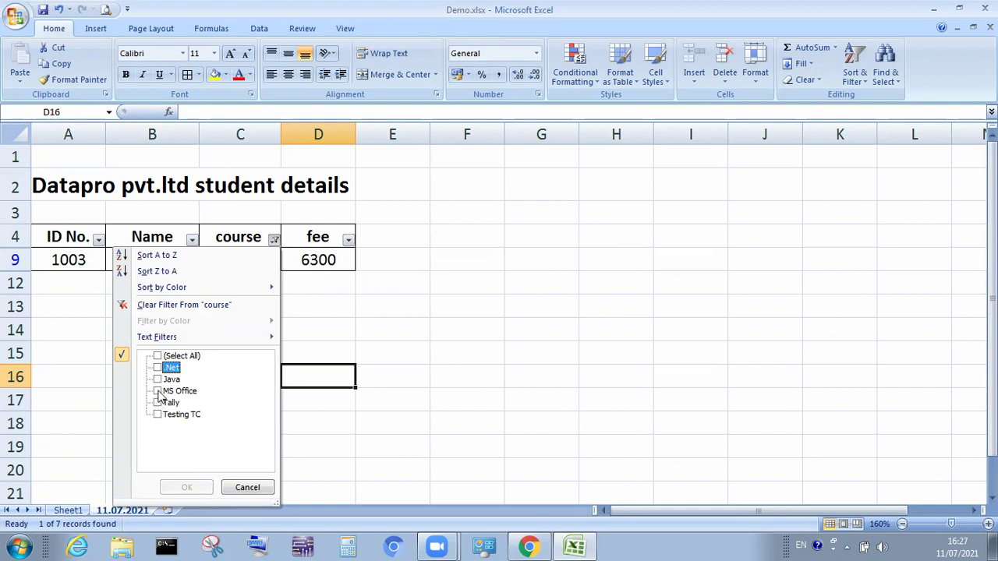
pyautogui.click(158, 392)
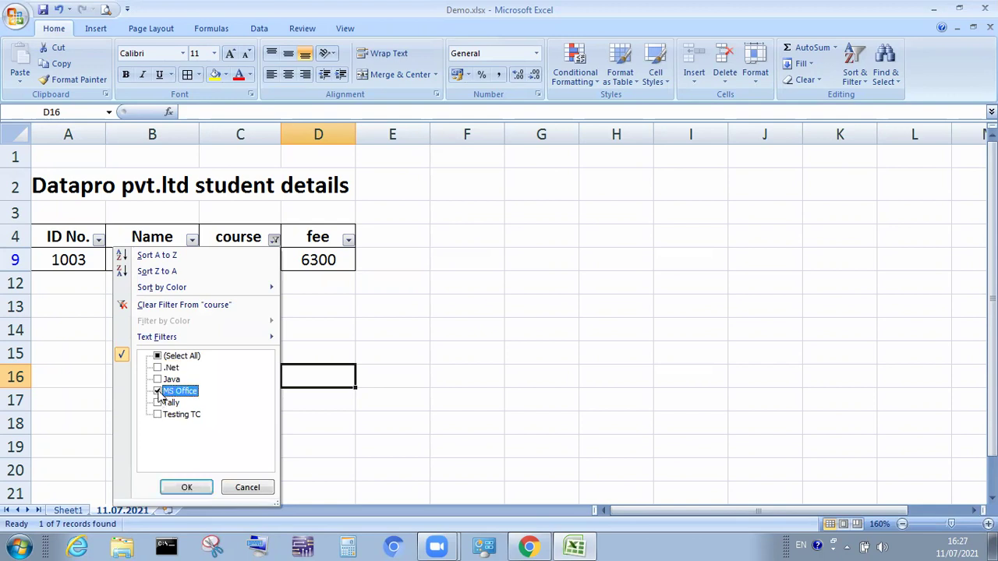
pyautogui.click(186, 488)
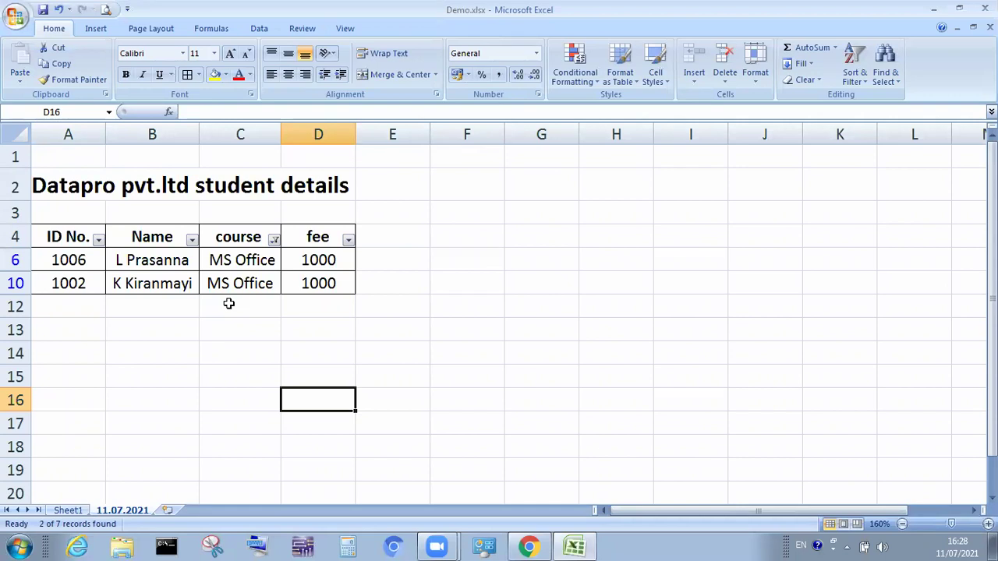
# Reset the course filter so that all courses are selected
pyautogui.click(275, 240)
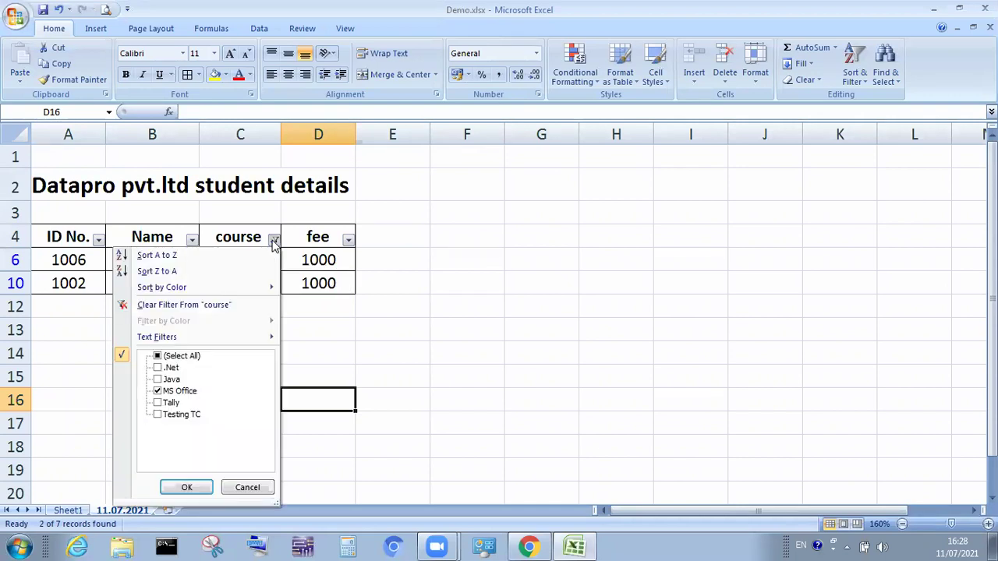
pyautogui.click(160, 357)
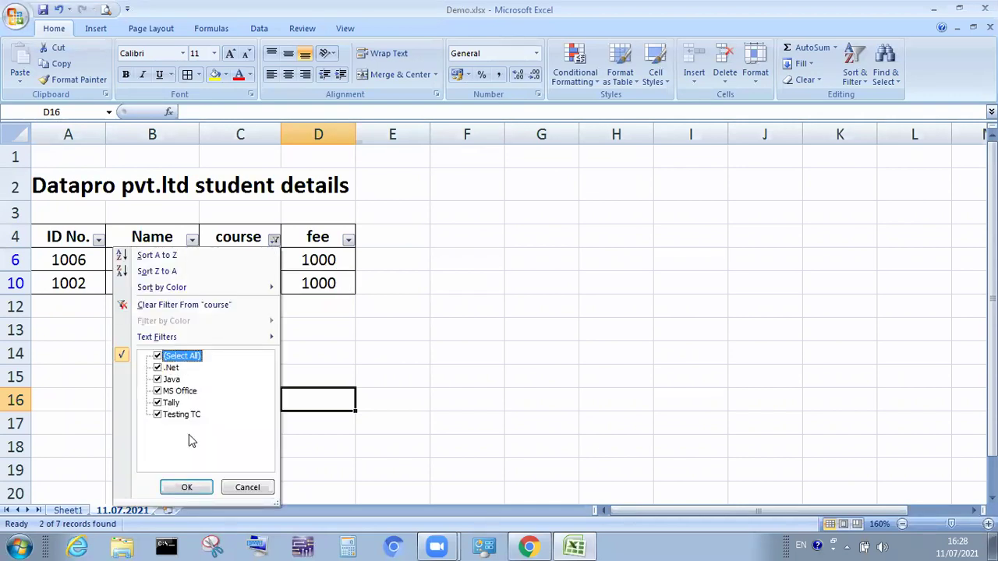
pyautogui.click(187, 488)
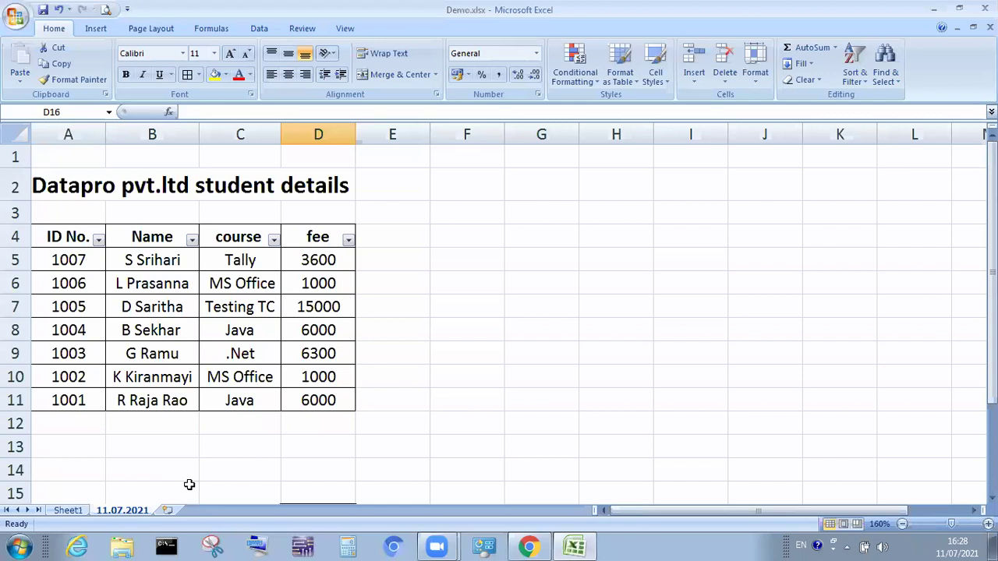
# Filter the full student list by course, keeping only MS Office
pyautogui.click(273, 239)
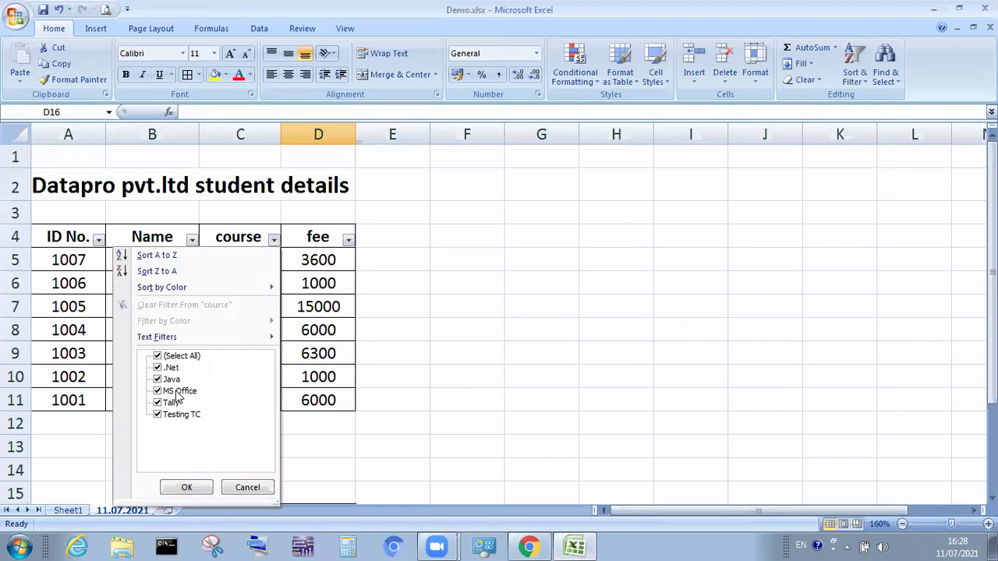
pyautogui.click(160, 357)
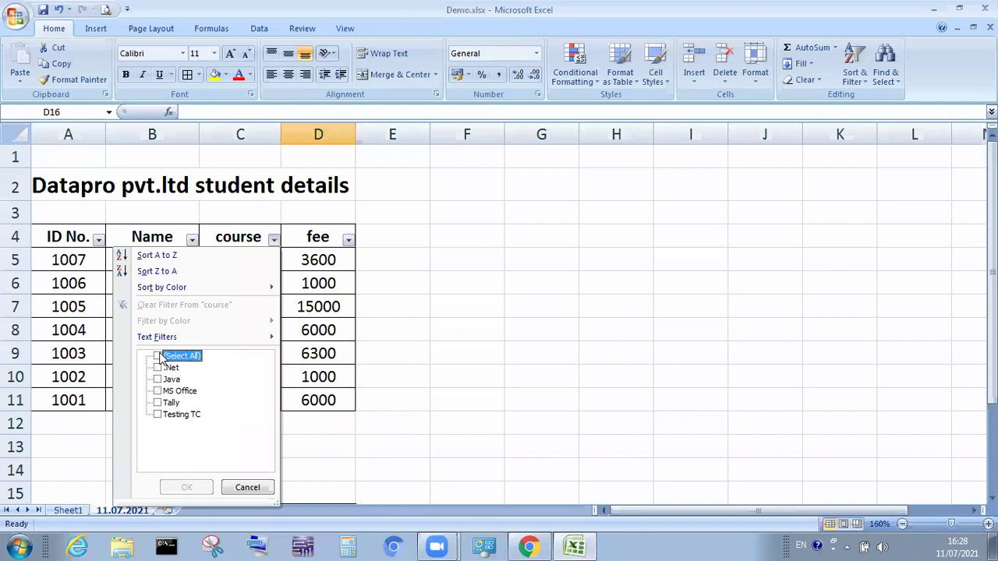
pyautogui.click(159, 392)
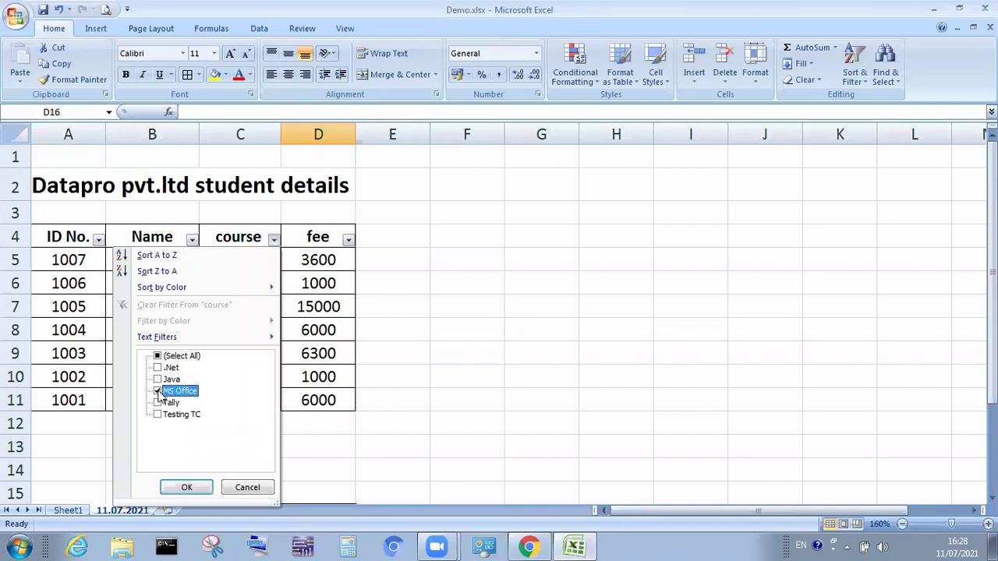
pyautogui.click(187, 487)
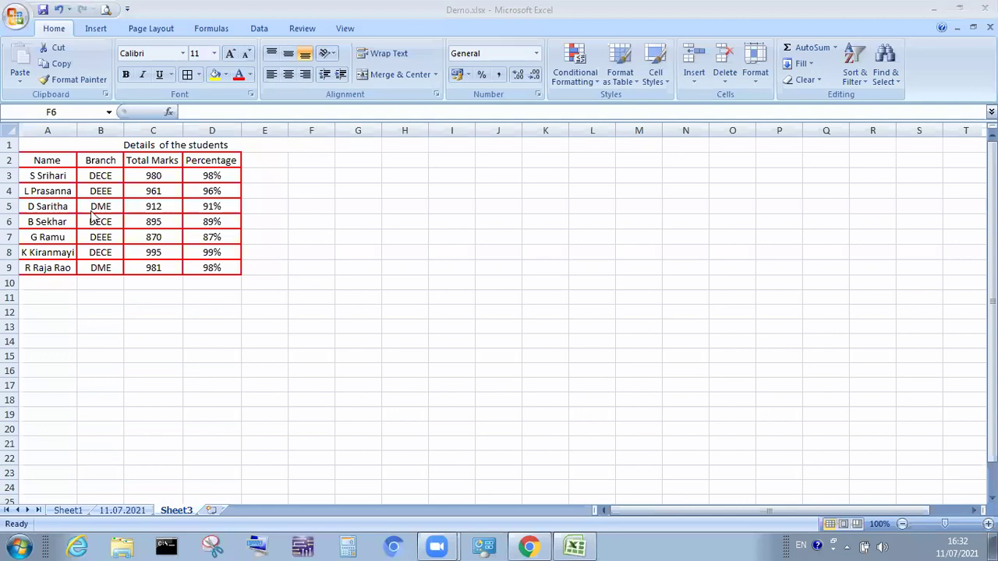
# Try to turn on filtering for the student marks table on Sheet3 with its title row still in place
pyautogui.click(164, 204)
pyautogui.click(164, 205)
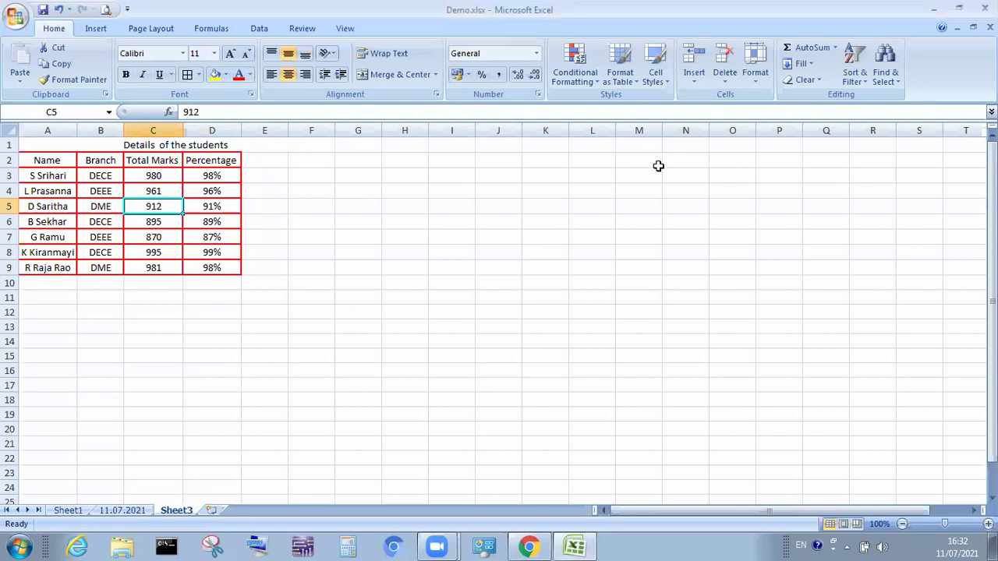
pyautogui.click(846, 80)
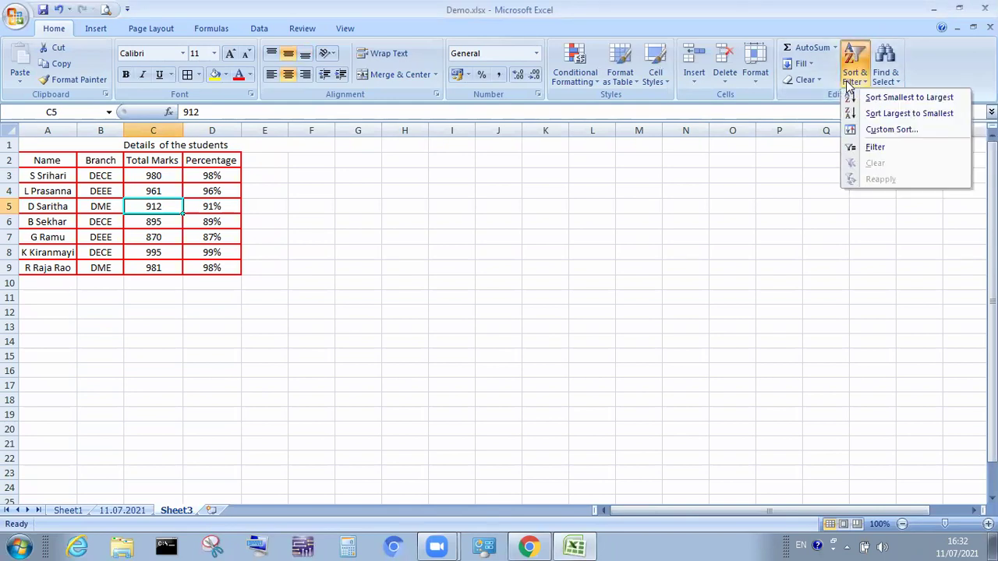
pyautogui.click(869, 149)
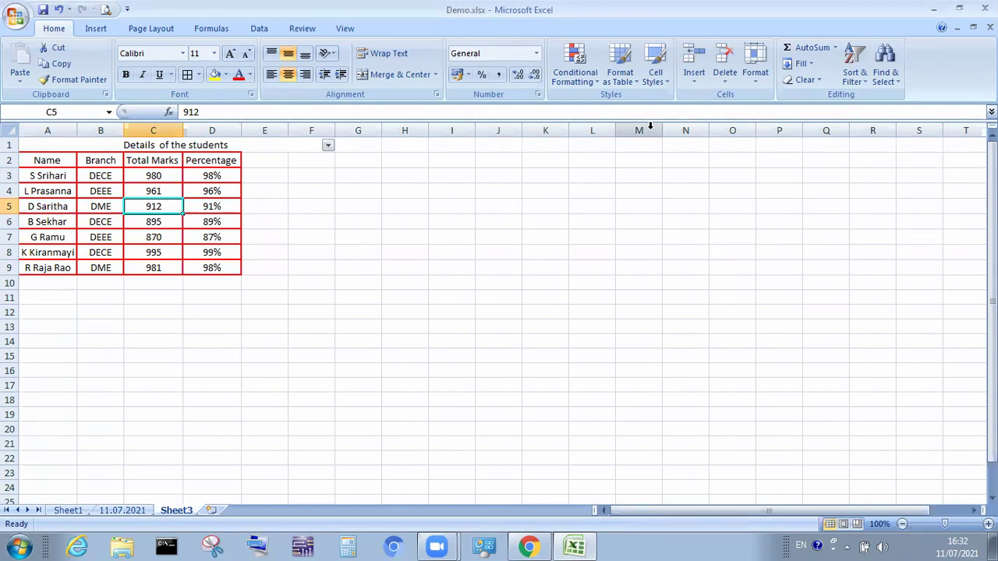
# Delete row 1 with the title "Details of the students" above the marks table
pyautogui.click(11, 144)
pyautogui.rightClick(11, 144)
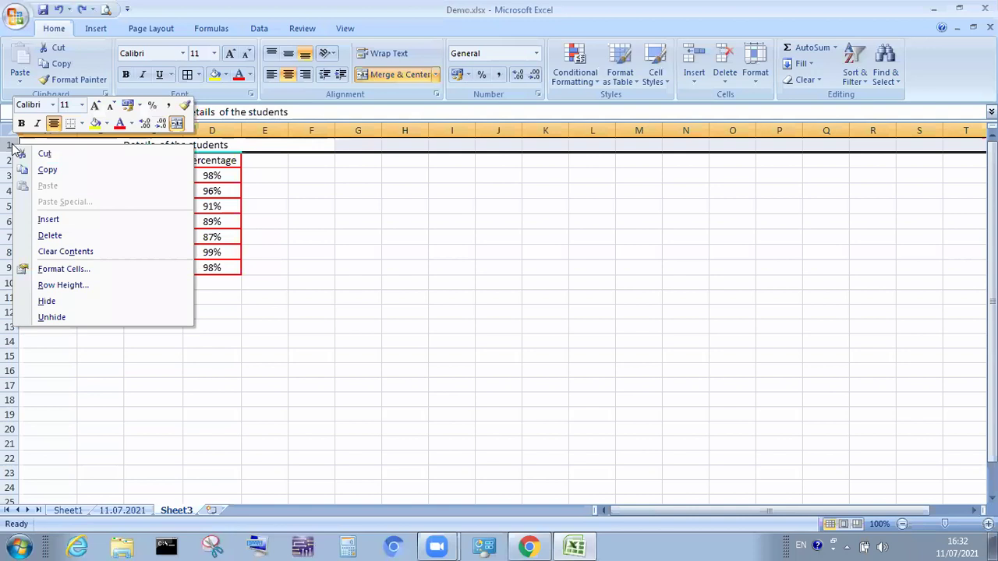
pyautogui.click(49, 237)
pyautogui.click(390, 341)
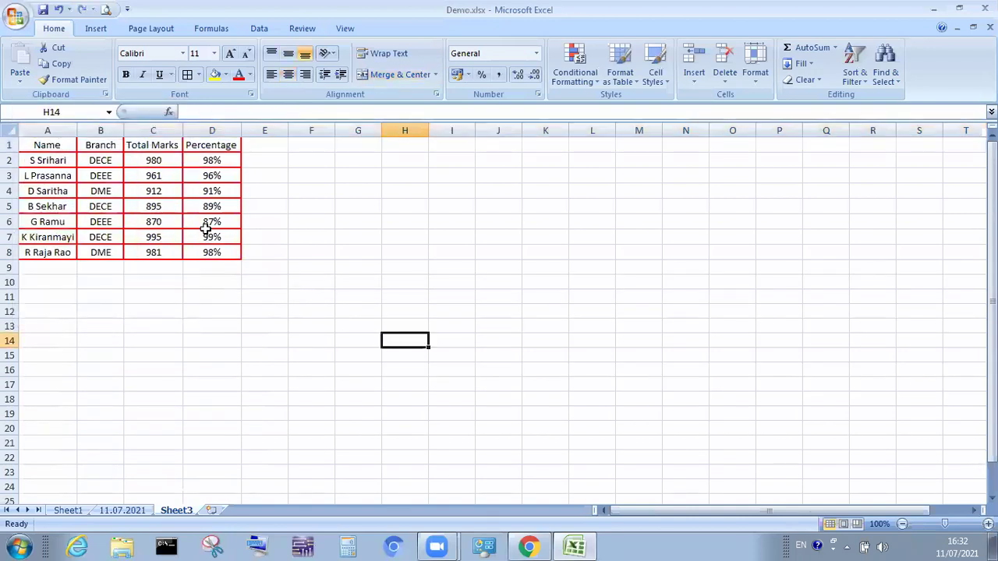
# Turn on filtering for the marks table with Name, Branch, Total Marks and Percentage as headers
pyautogui.click(163, 187)
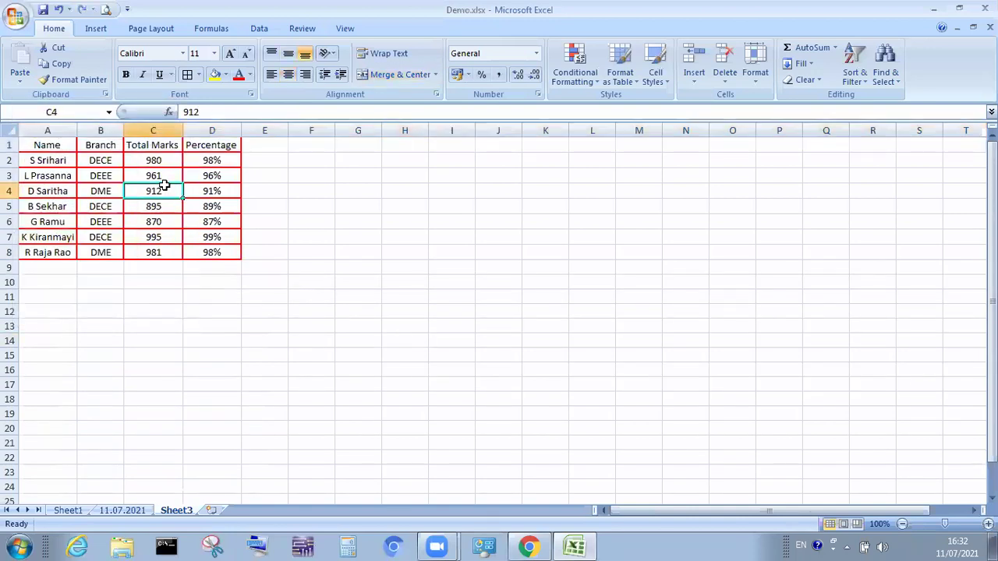
pyautogui.click(868, 88)
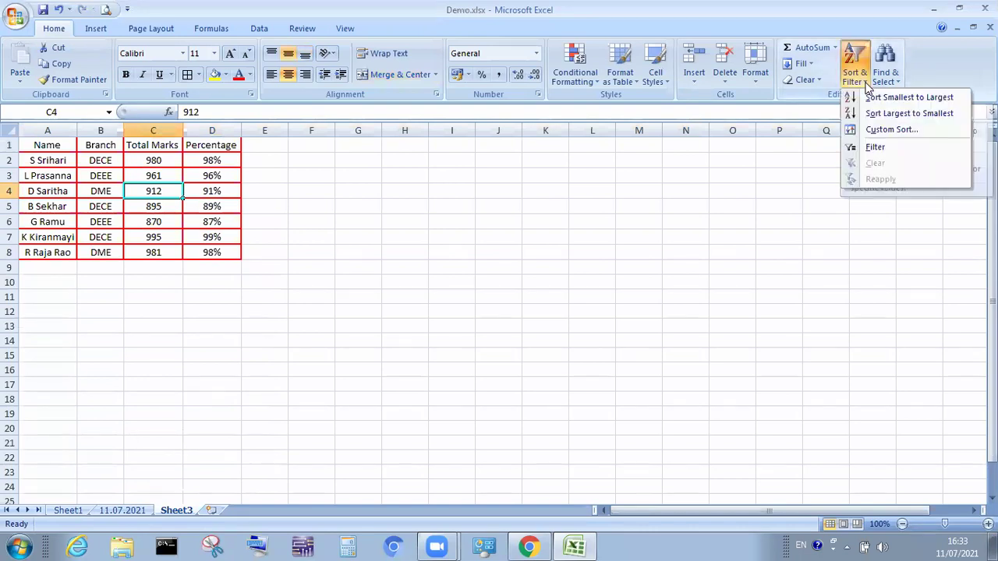
pyautogui.click(875, 146)
pyautogui.click(621, 253)
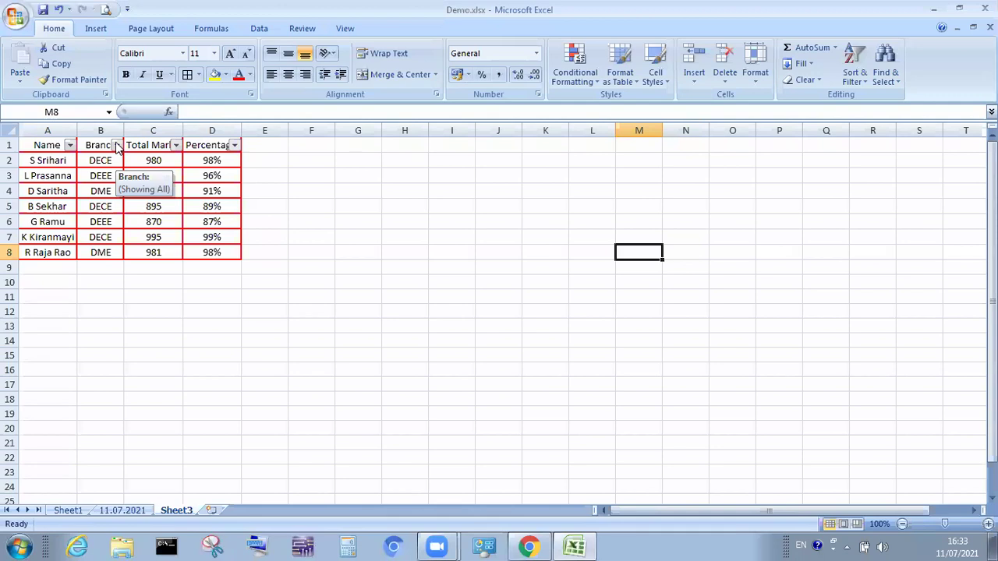
# Filter the Branch column to DECE only, excluding DEEE and DME
pyautogui.click(116, 146)
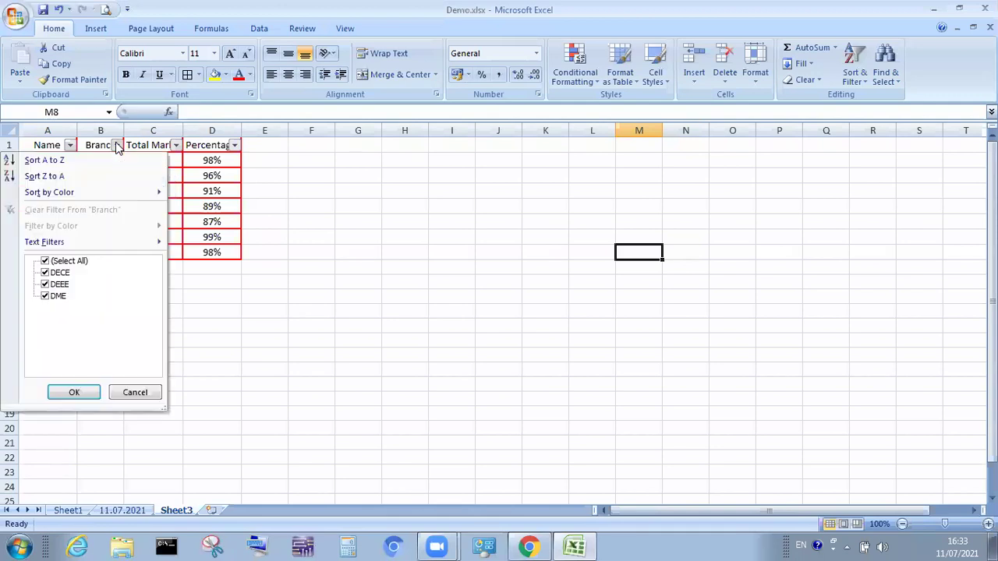
pyautogui.click(44, 284)
pyautogui.click(45, 296)
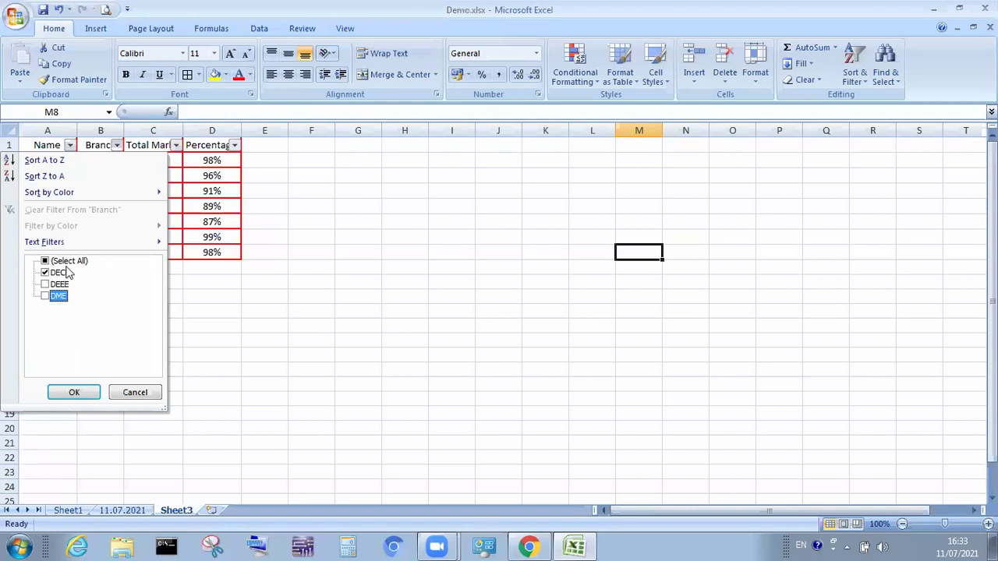